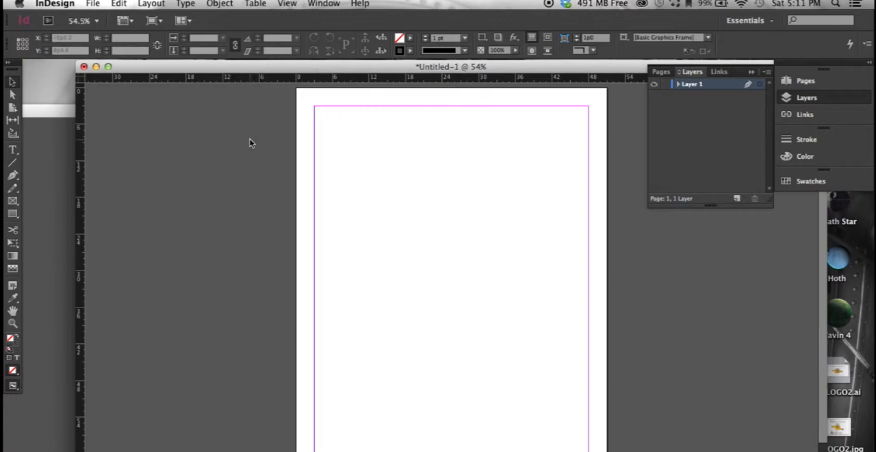
- Generate a Business Card QR code in the red C=15 M=100 Y=100 K=0 swatch and place it on the upper part of the page
left_click(222, 5)
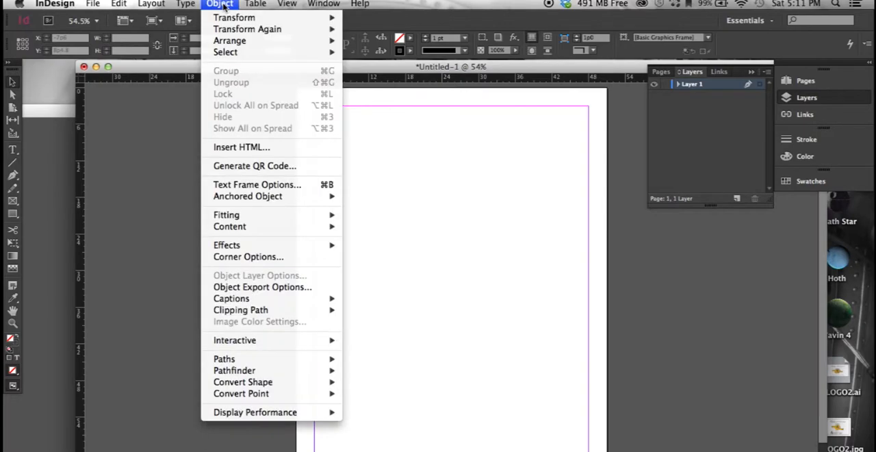
left_click(239, 166)
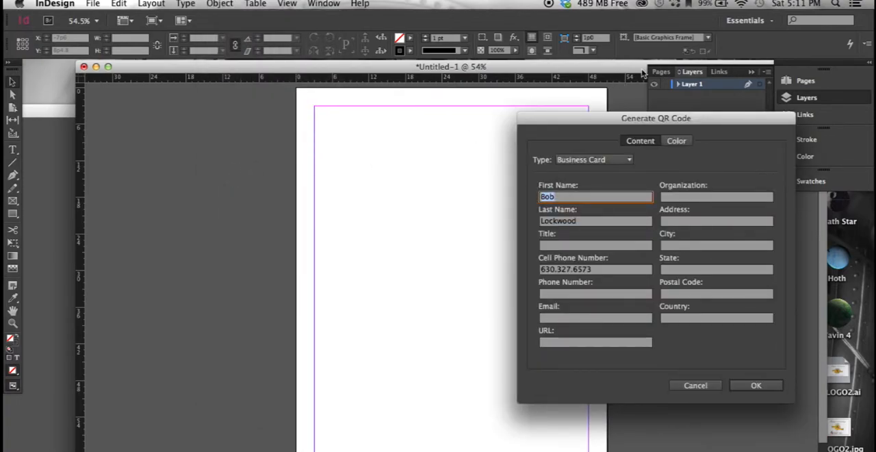
left_click_drag(606, 124, 509, 69)
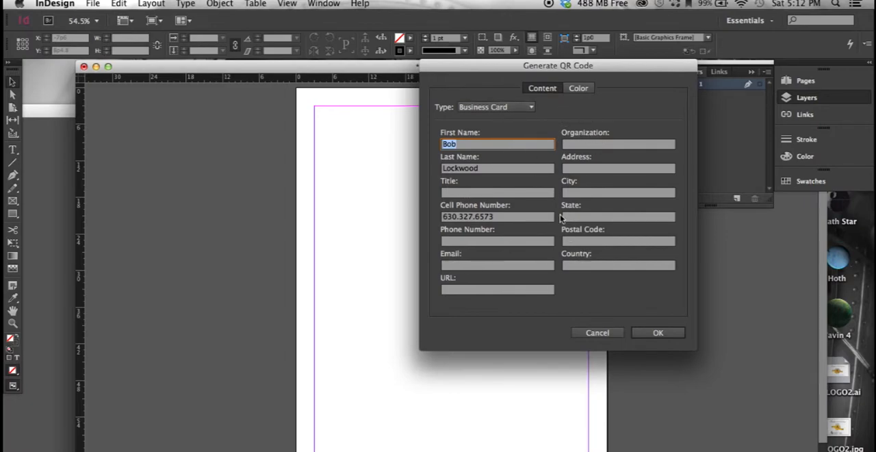
left_click(579, 88)
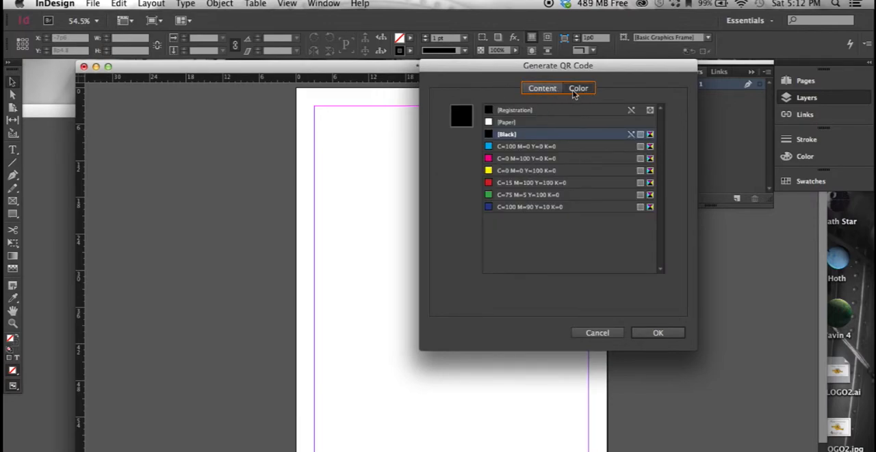
left_click(504, 183)
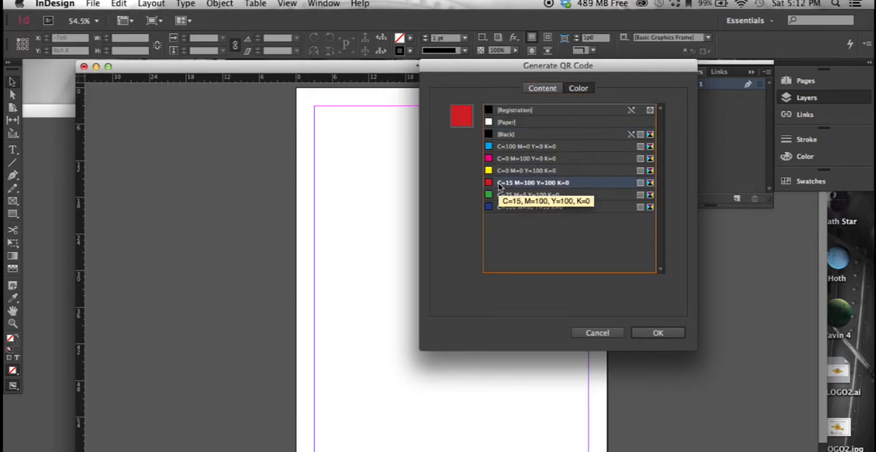
left_click(547, 90)
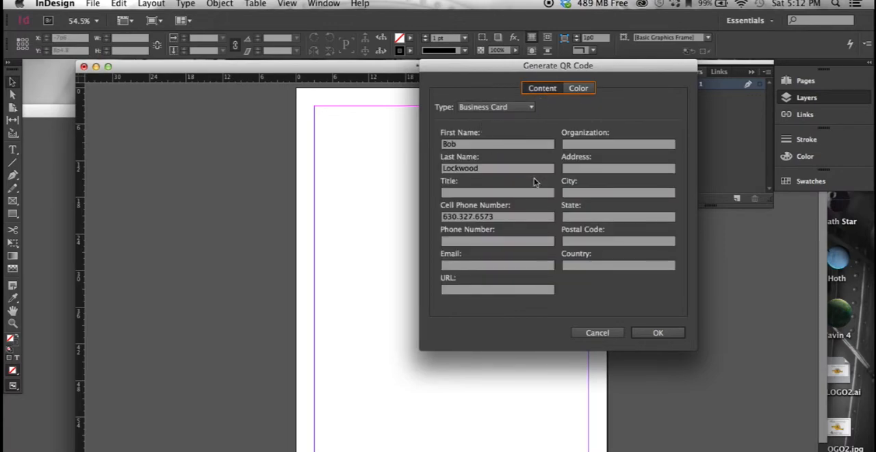
left_click(658, 333)
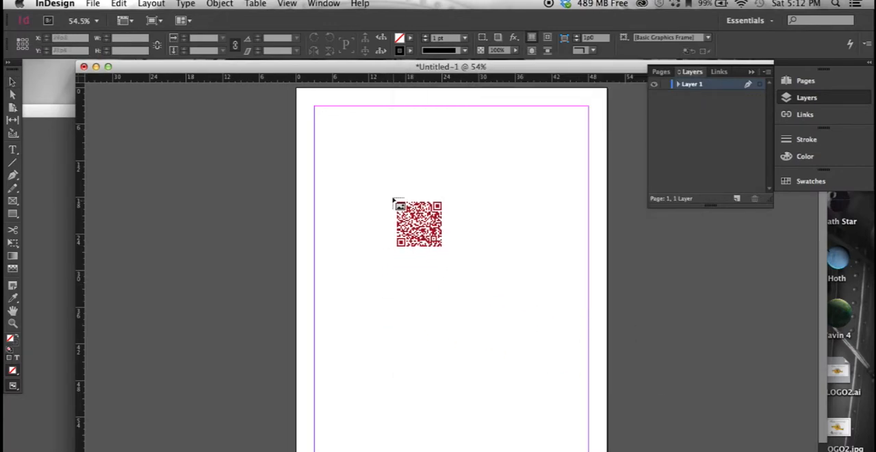
left_click(368, 135)
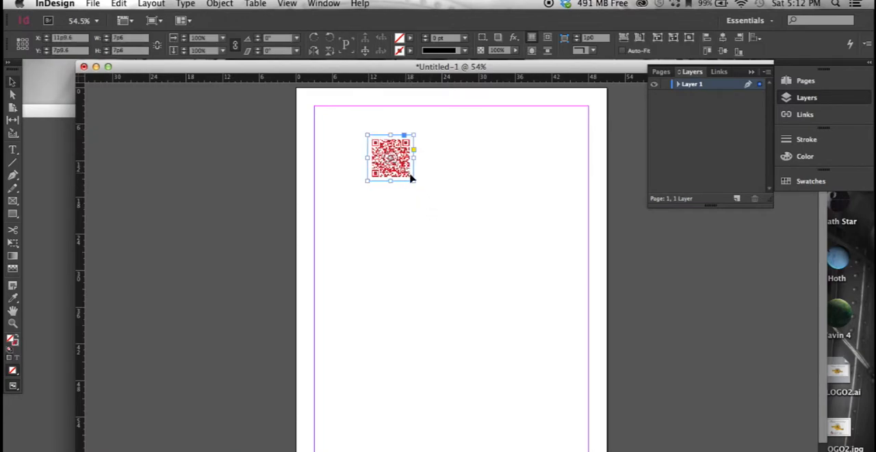
- Enlarge the QR code's frame to about 32p9.6 by 28p4.8 near the top margin and scale the code inside to about 25p4.8 square, roughly centred
left_click_drag(413, 183, 568, 309)
left_click_drag(530, 158, 492, 140)
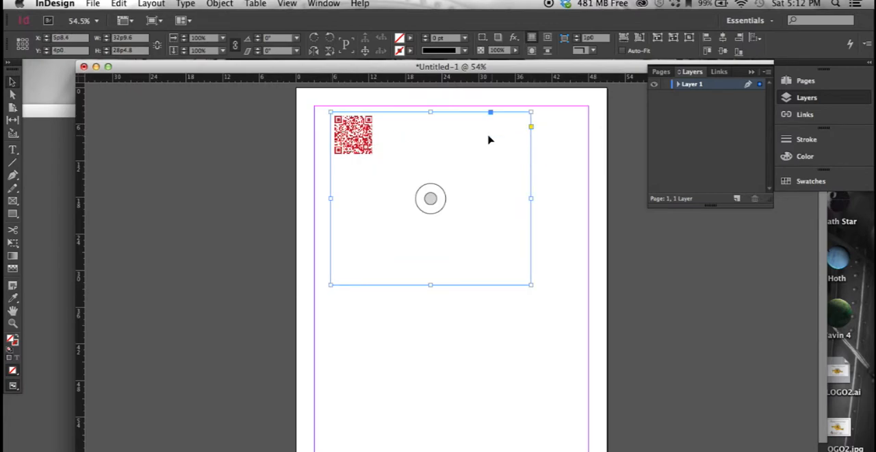
left_click(354, 137)
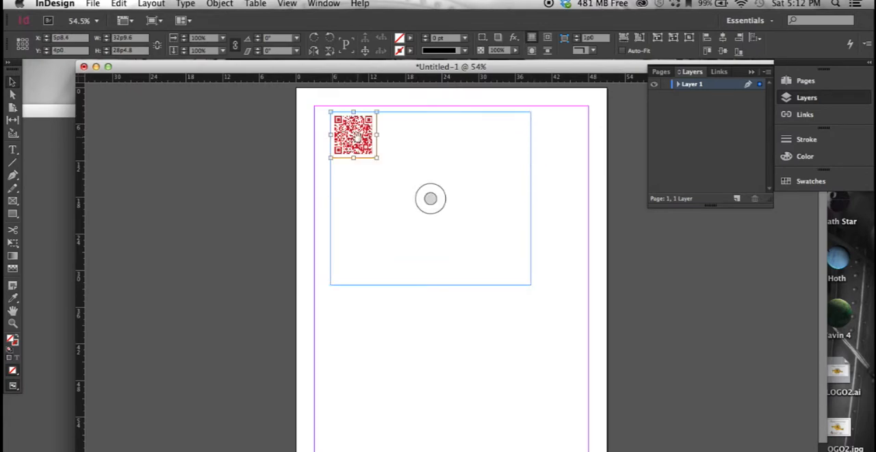
left_click_drag(376, 157, 486, 237)
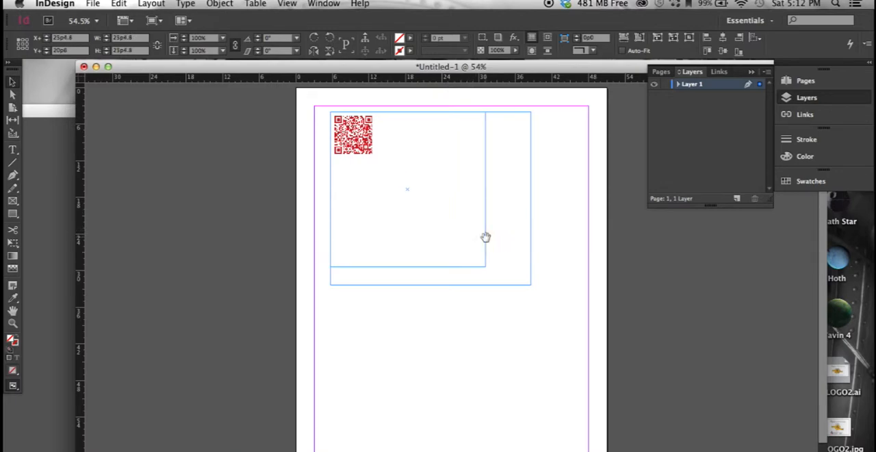
left_click_drag(454, 153, 469, 159)
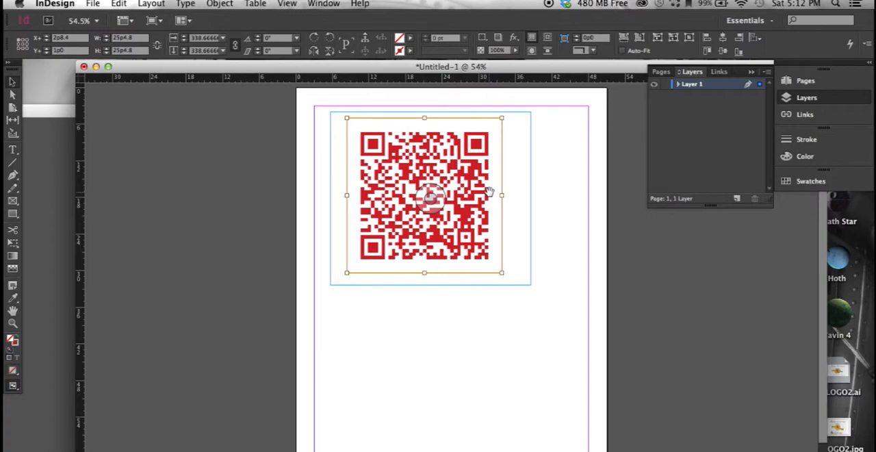
- Open the placed QR code for editing and clear its first name, last name and cell phone number
mouse_move(489, 191)
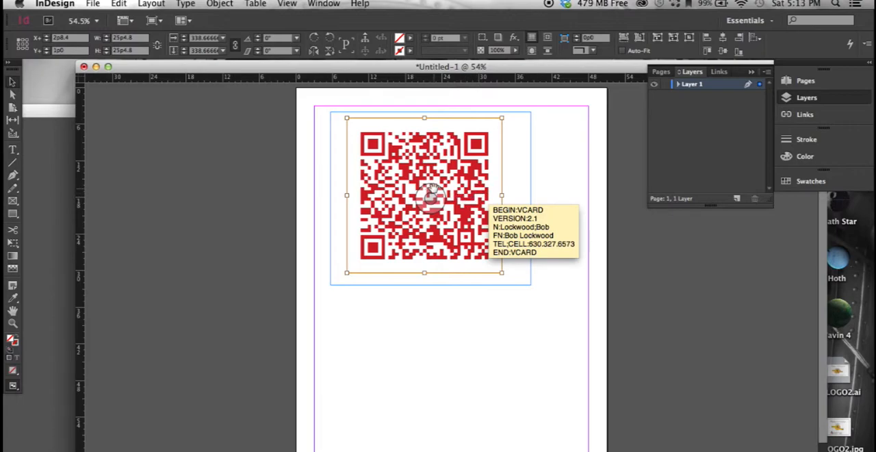
left_click(430, 197)
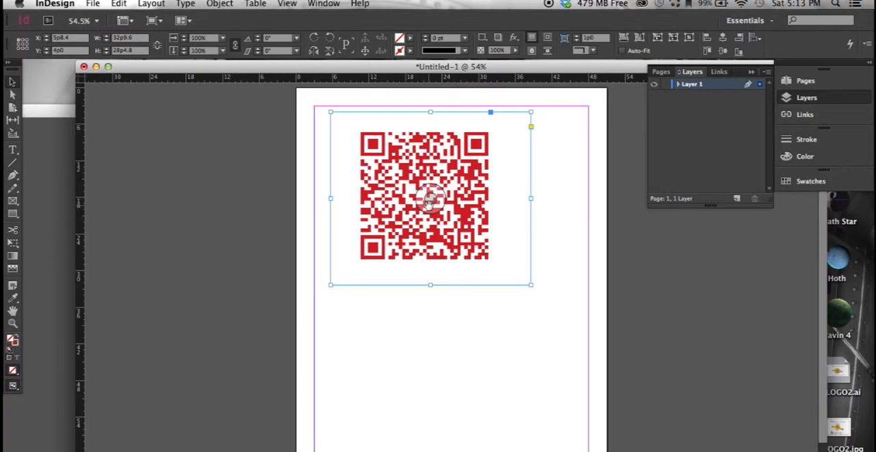
right_click(430, 200)
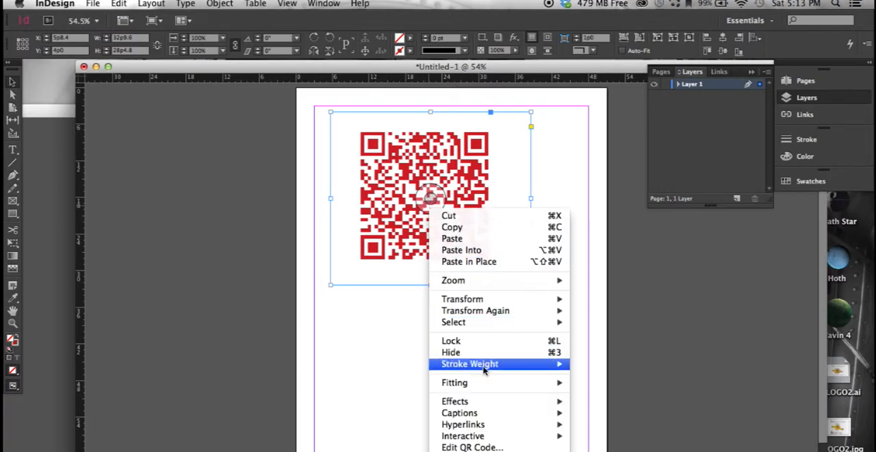
left_click(508, 447)
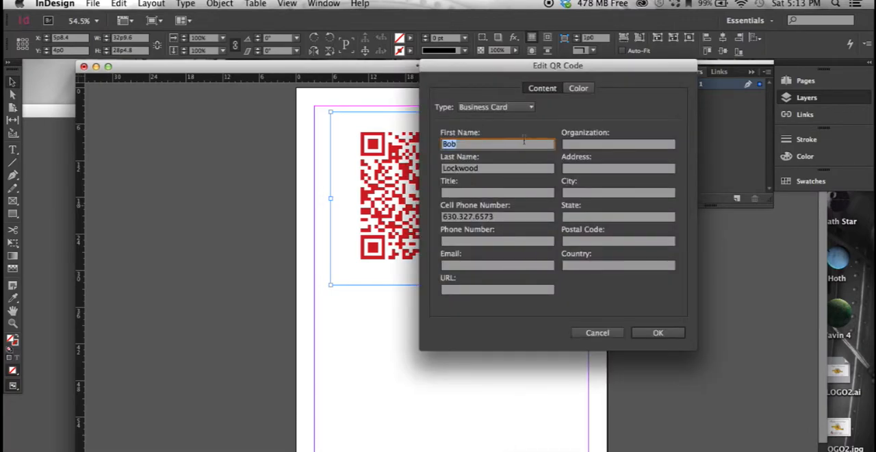
key("BackSpace")
key("Tab")
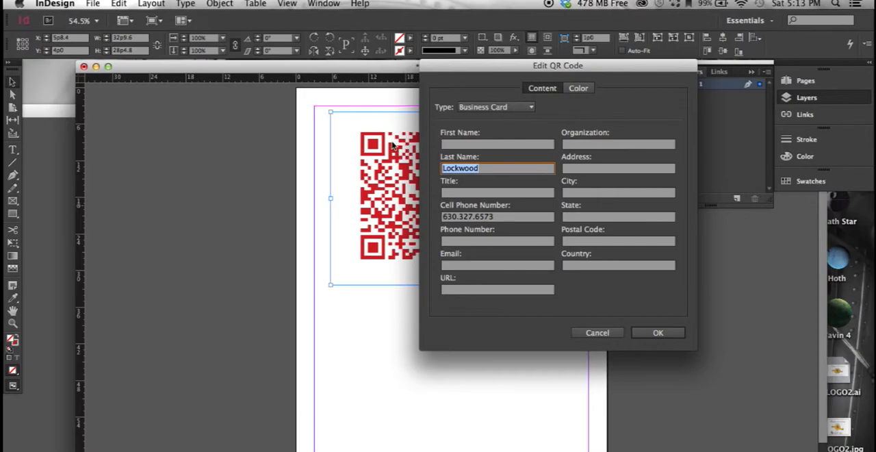
key("BackSpace")
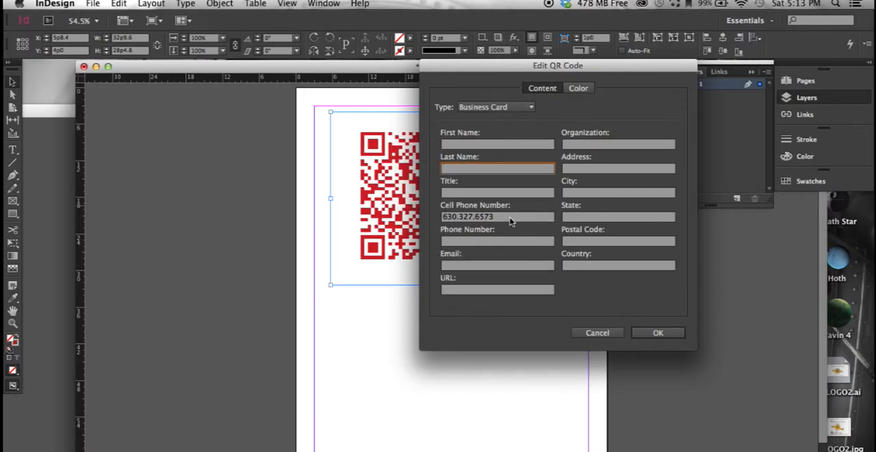
key("Tab")
key("Tab")
key("BackSpace")
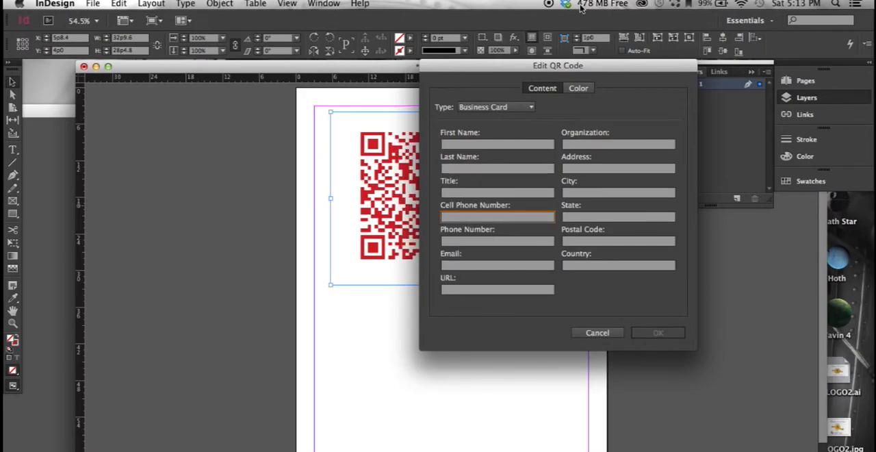
- Change the QR code's type to Web Hyperlink with the URL 123.COM
left_click(501, 109)
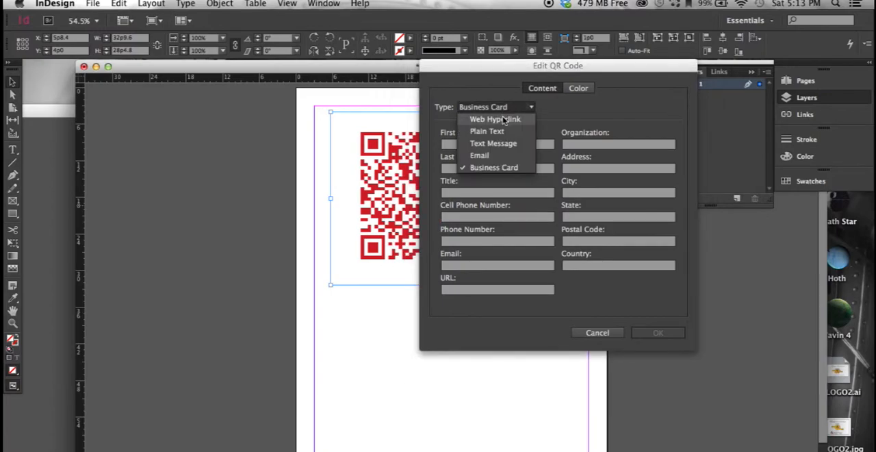
left_click(504, 120)
left_click(493, 159)
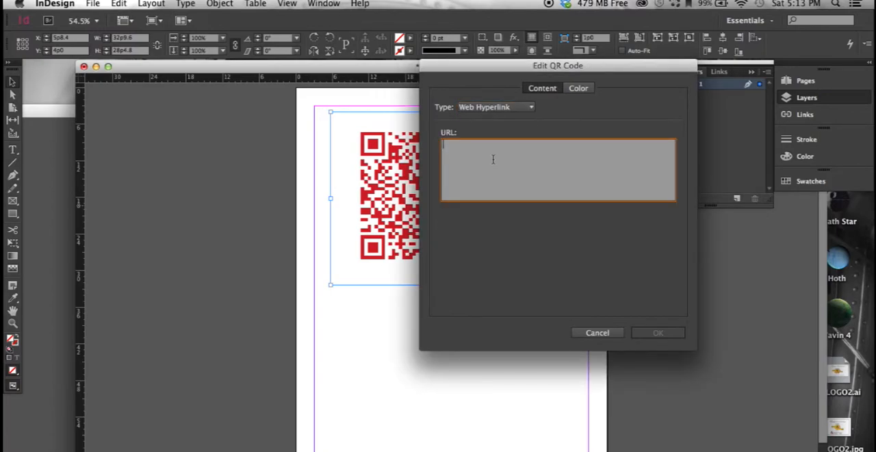
type("123.COM")
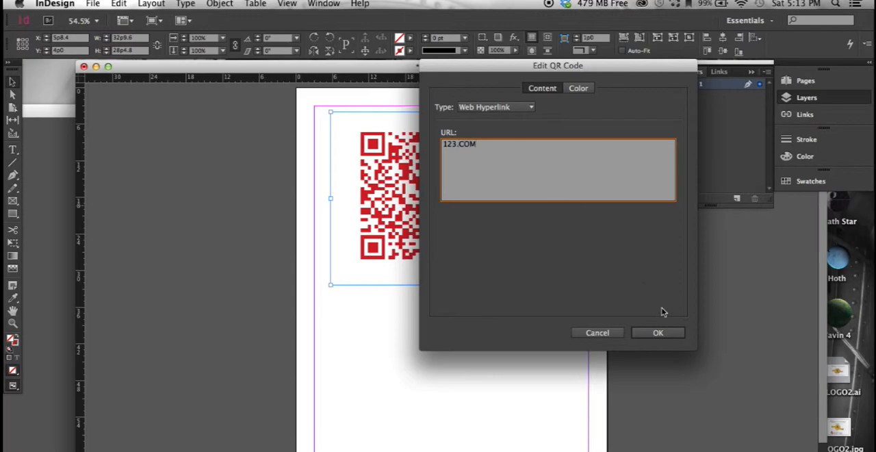
left_click(659, 333)
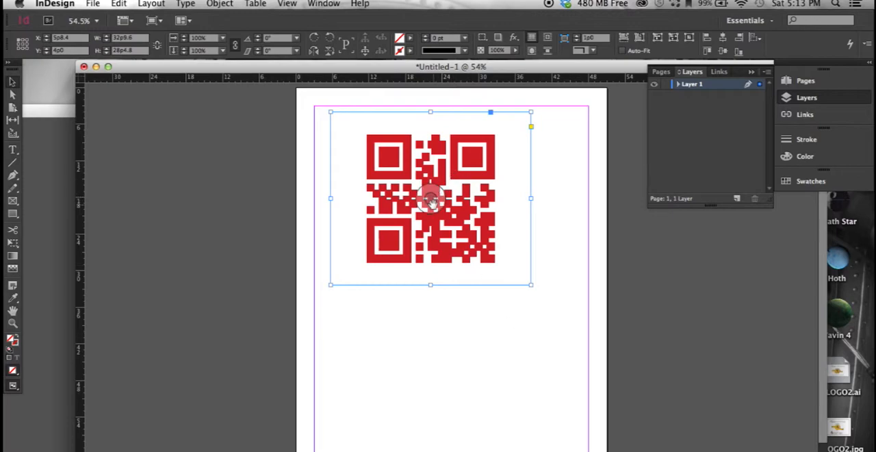
- Recolor the QR code with the cyan swatch C=100 M=0 Y=0 K=0
mouse_move(432, 203)
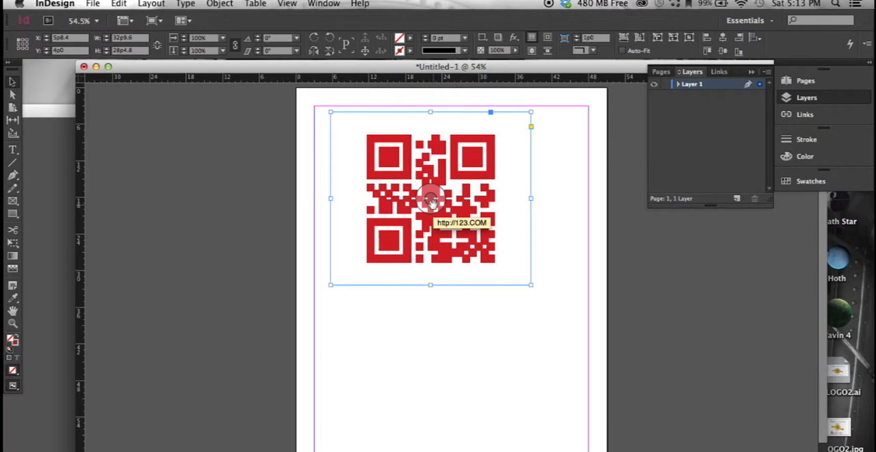
right_click(431, 200)
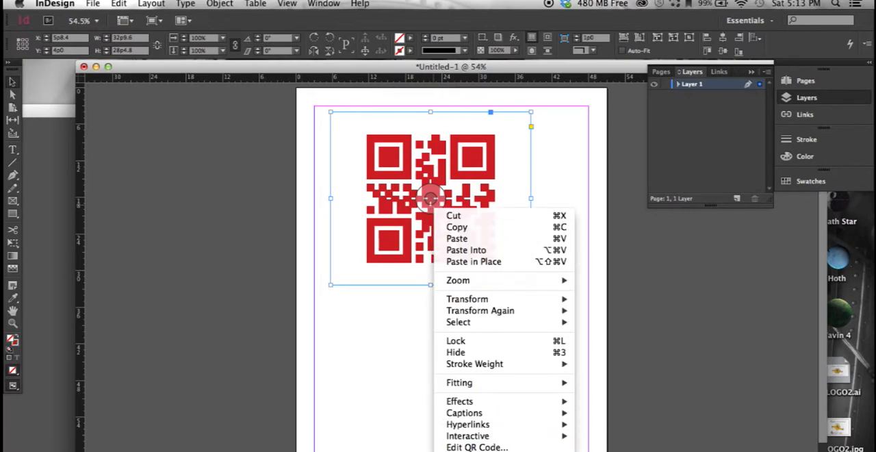
left_click(496, 447)
left_click(588, 90)
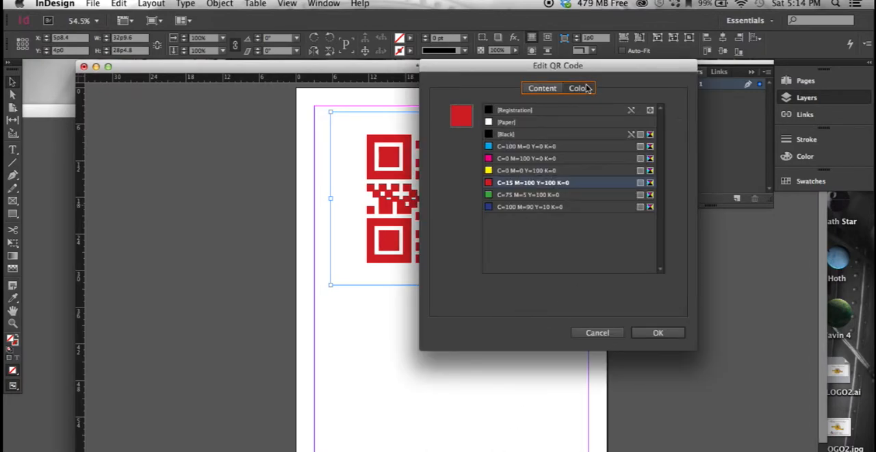
left_click(543, 148)
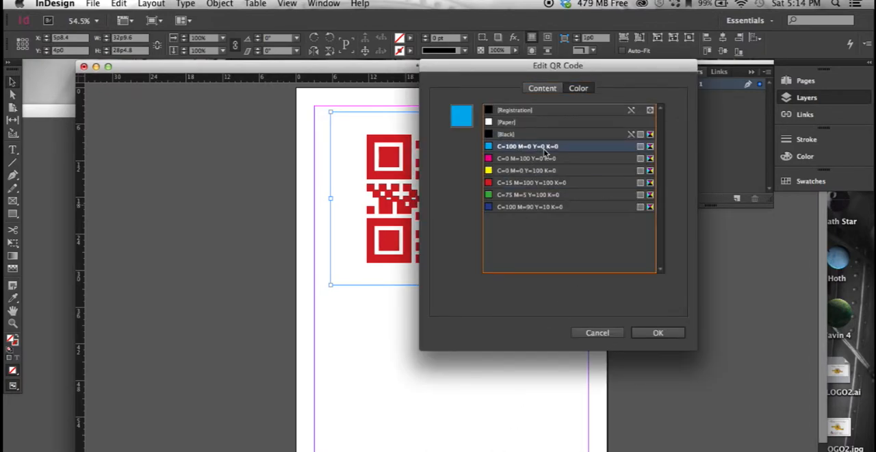
left_click(659, 333)
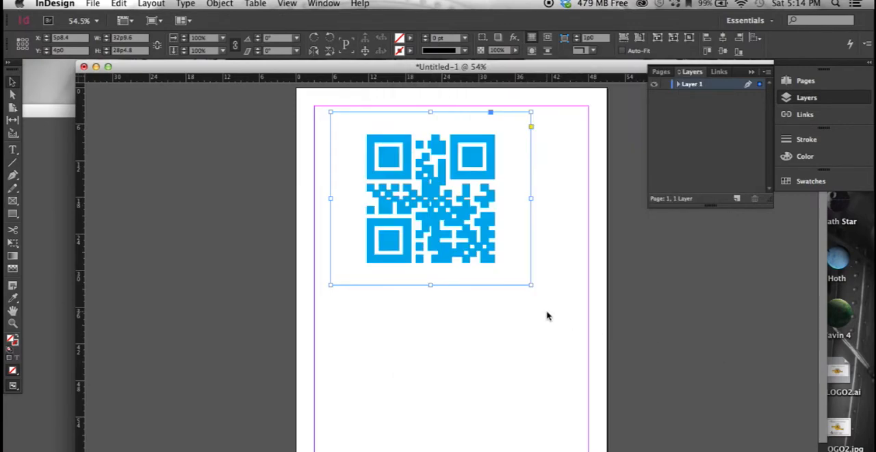
- Reopen the QR code for editing, examine the fields of the Plain Text, Text Message and Email types, and cancel without changing it
right_click(454, 181)
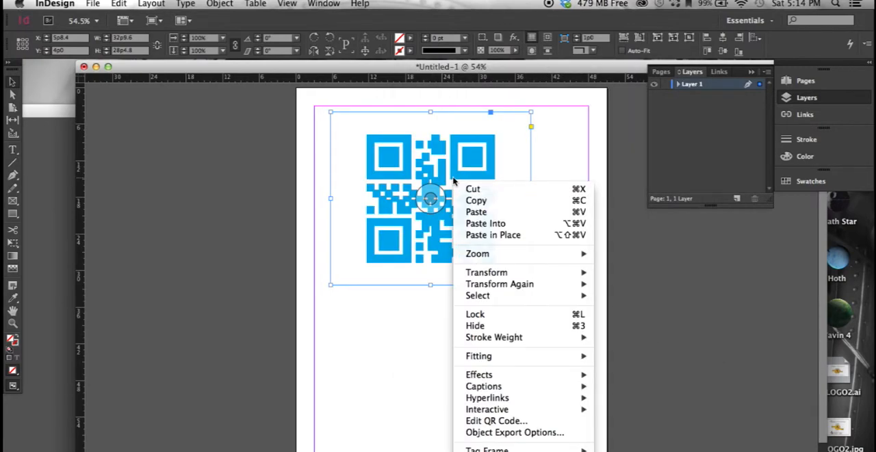
left_click(517, 424)
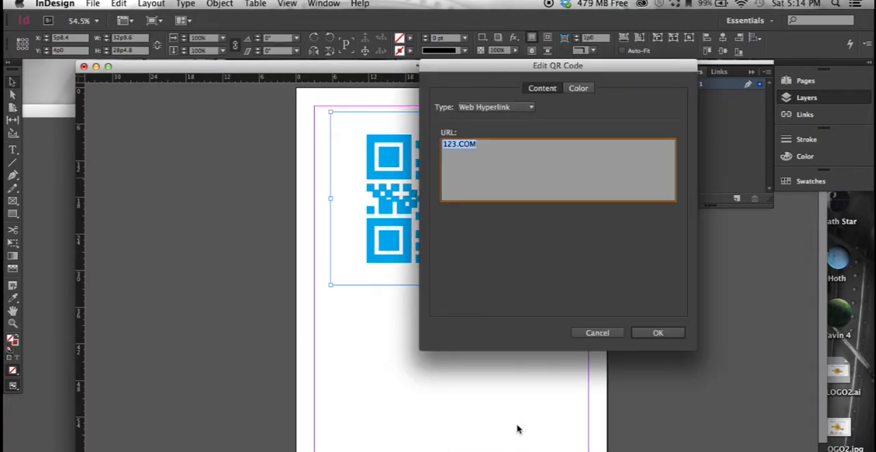
left_click(493, 107)
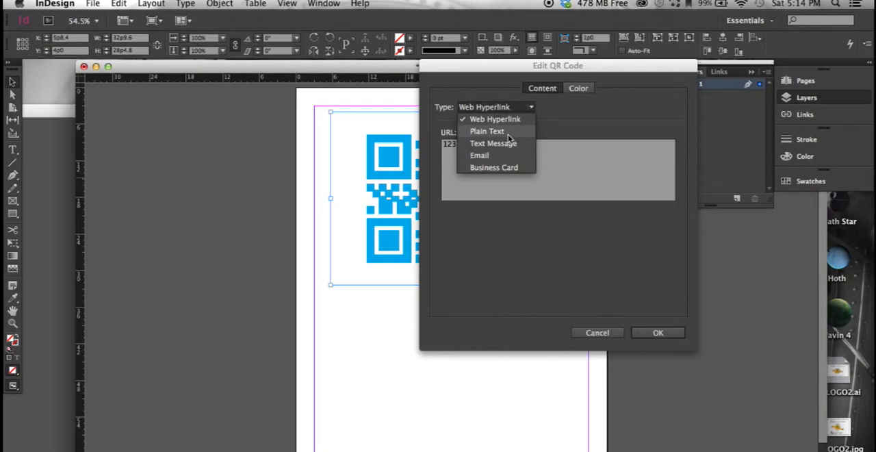
left_click(508, 134)
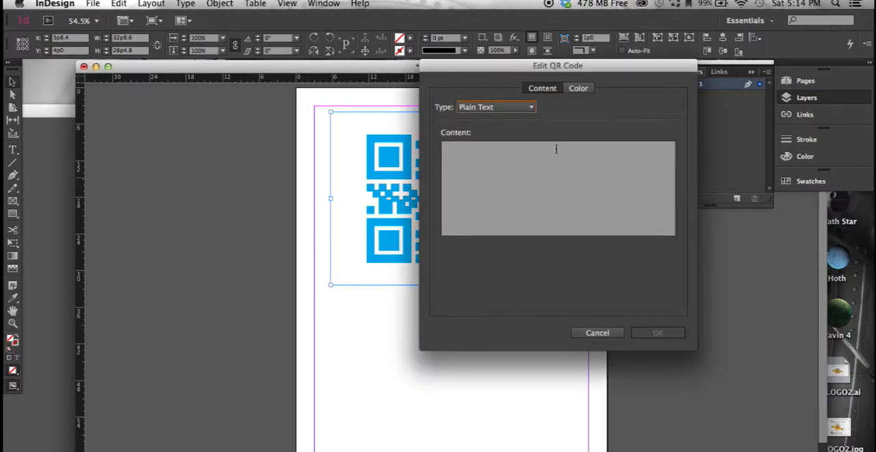
left_click(488, 107)
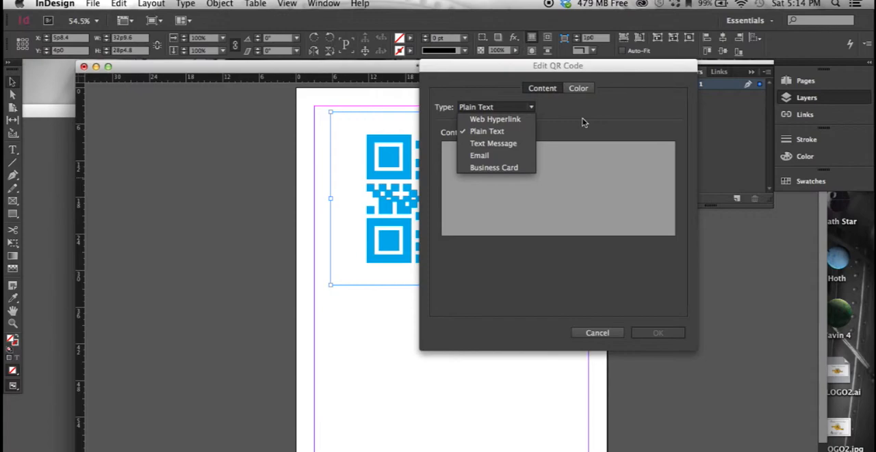
left_click(512, 143)
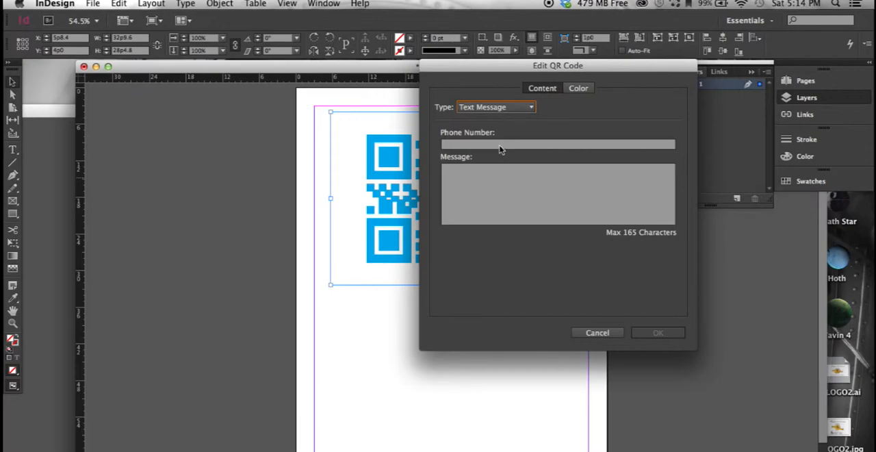
left_click(499, 108)
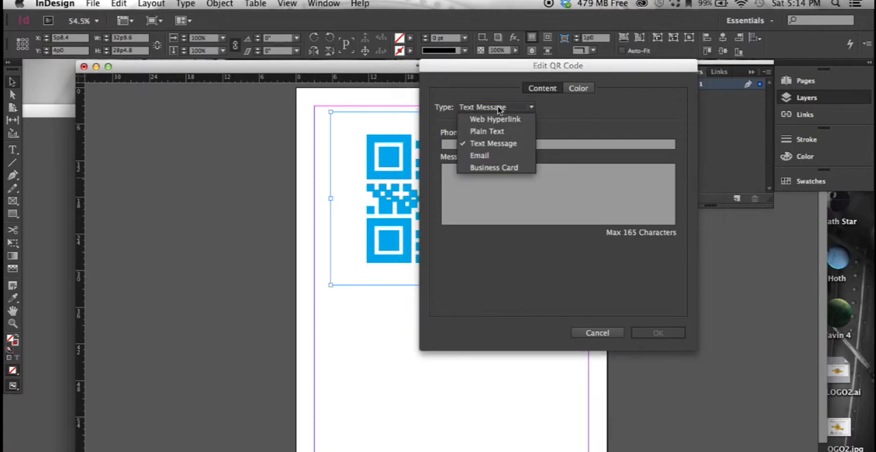
left_click(506, 156)
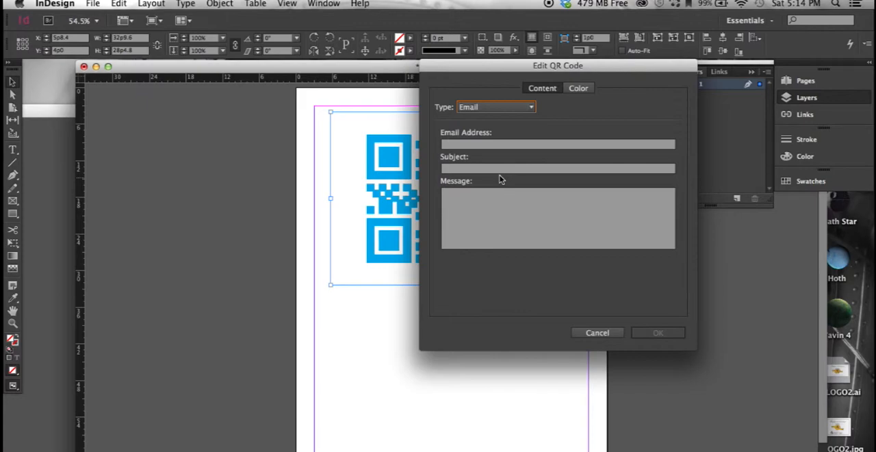
left_click(499, 108)
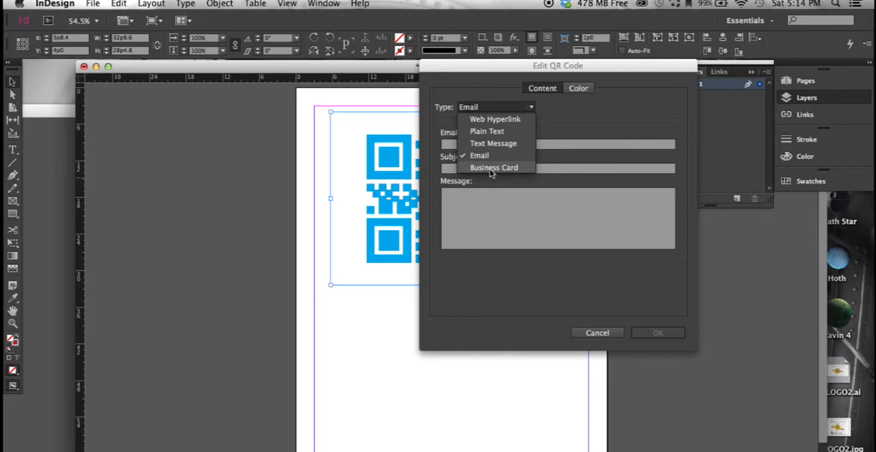
left_click(466, 274)
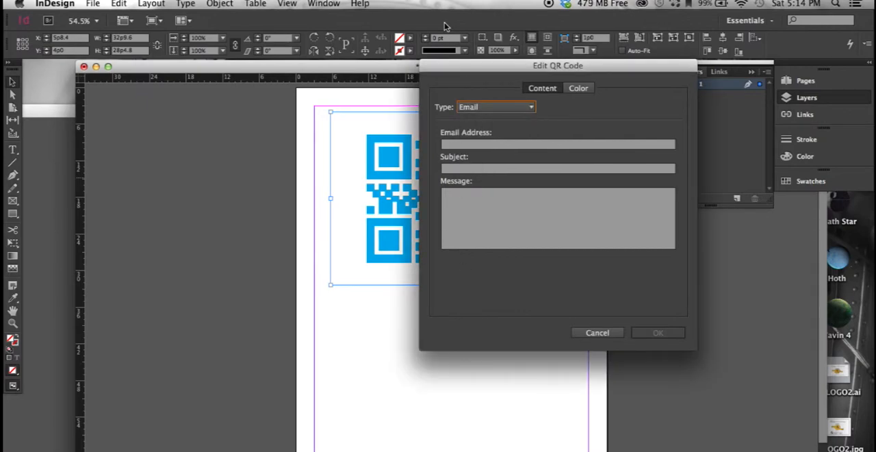
left_click(598, 334)
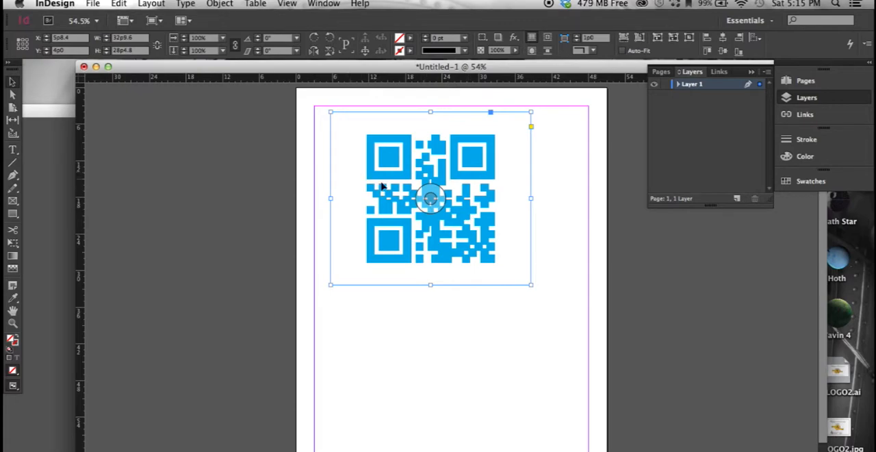
- Copy the cyan QR code, move the InDesign window aside, switch to Illustrator and paste the code onto the blank artboard
mouse_move(395, 194)
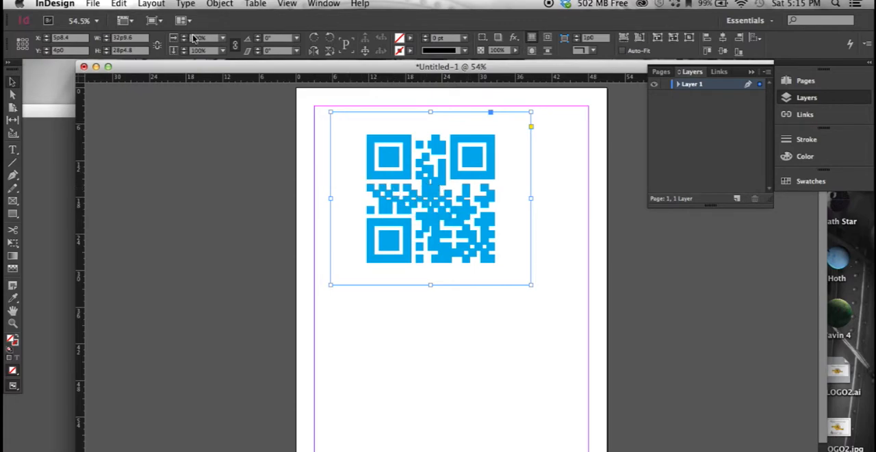
left_click_drag(204, 71, 346, 70)
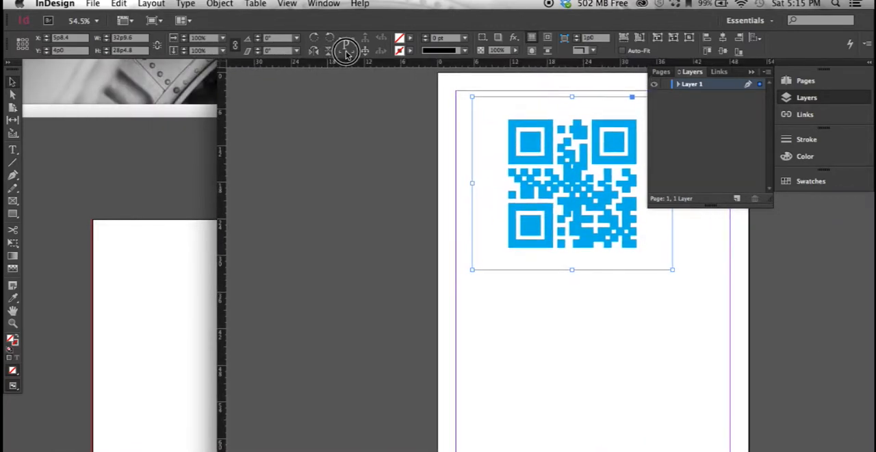
left_click(151, 161)
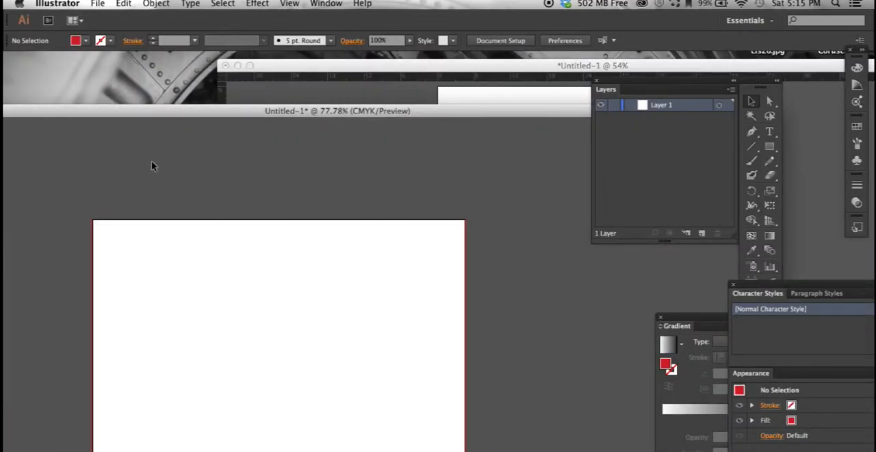
key("super+v")
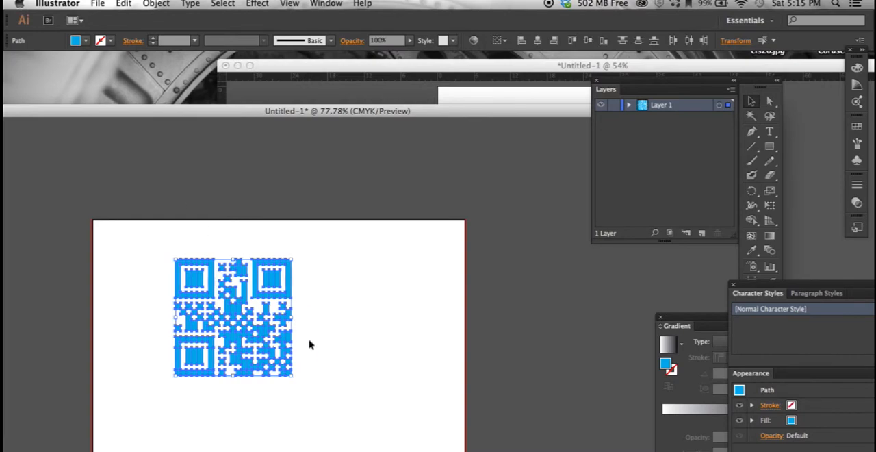
- Enlarge the pasted QR code proportionally by about three quarters, move it fully below the artboard's upper edge and deselect it
left_click(323, 360)
left_click_drag(115, 232, 383, 420)
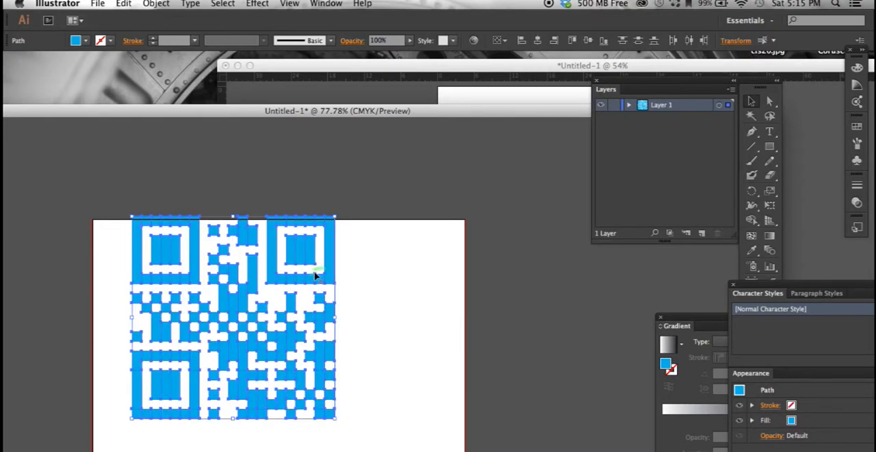
left_click_drag(331, 270, 375, 308)
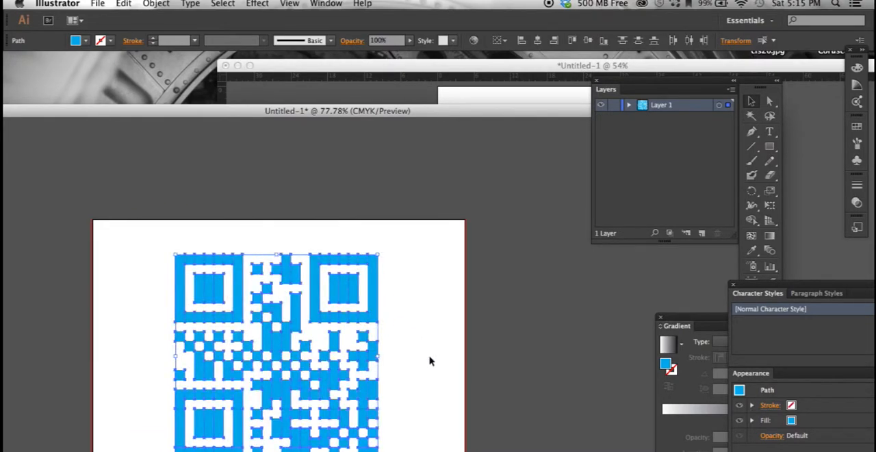
left_click(430, 359)
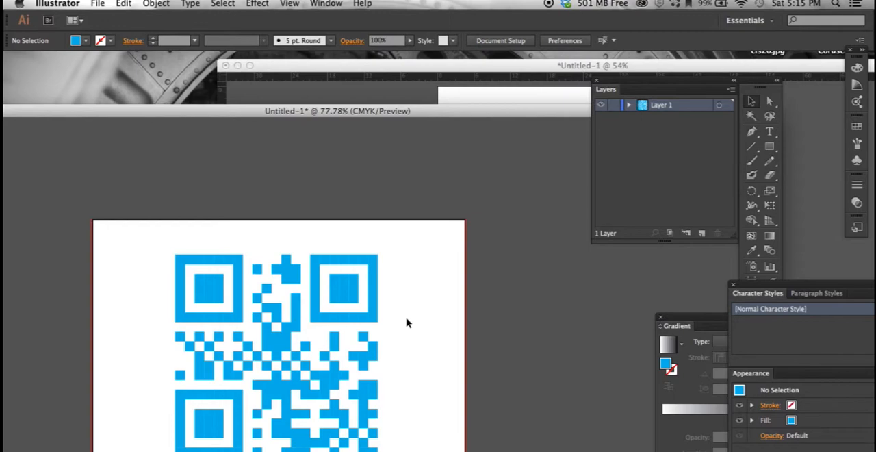
- Select all of the QR code's paths and compare the artwork with the original in InDesign, returning to Illustrator
left_click_drag(161, 254, 422, 439)
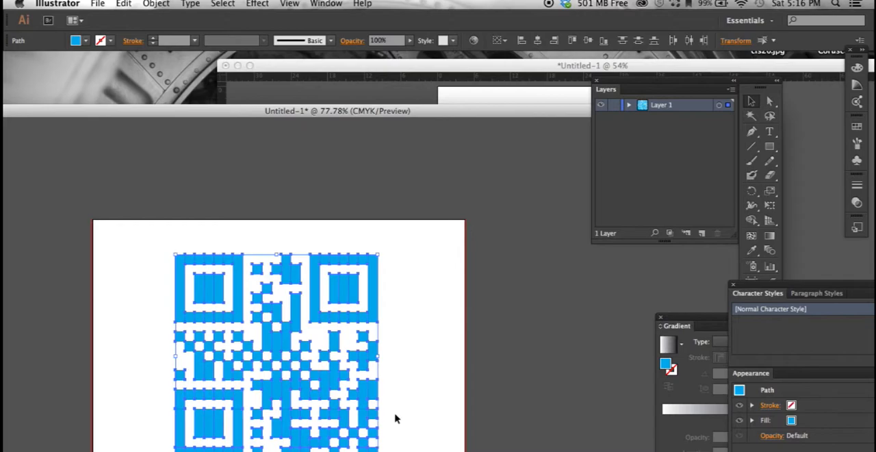
left_click(525, 93)
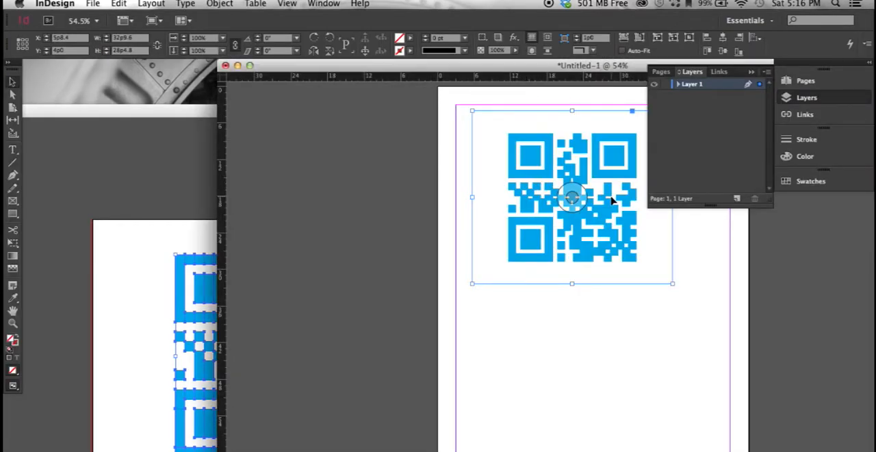
left_click(143, 178)
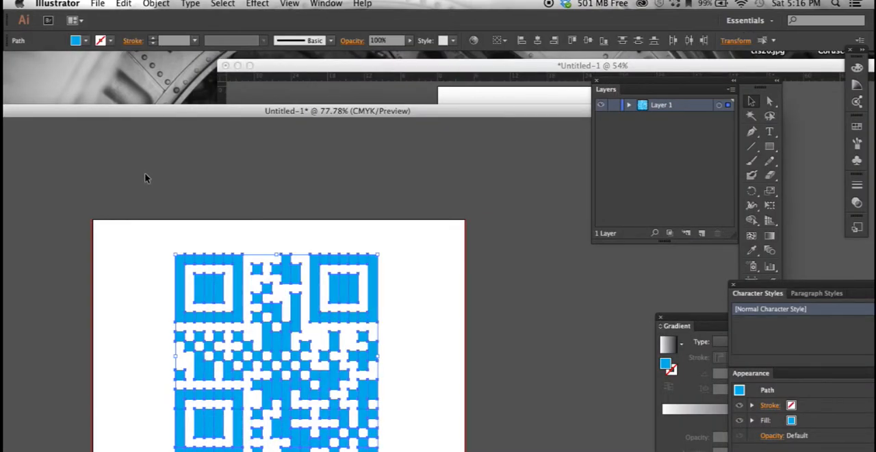